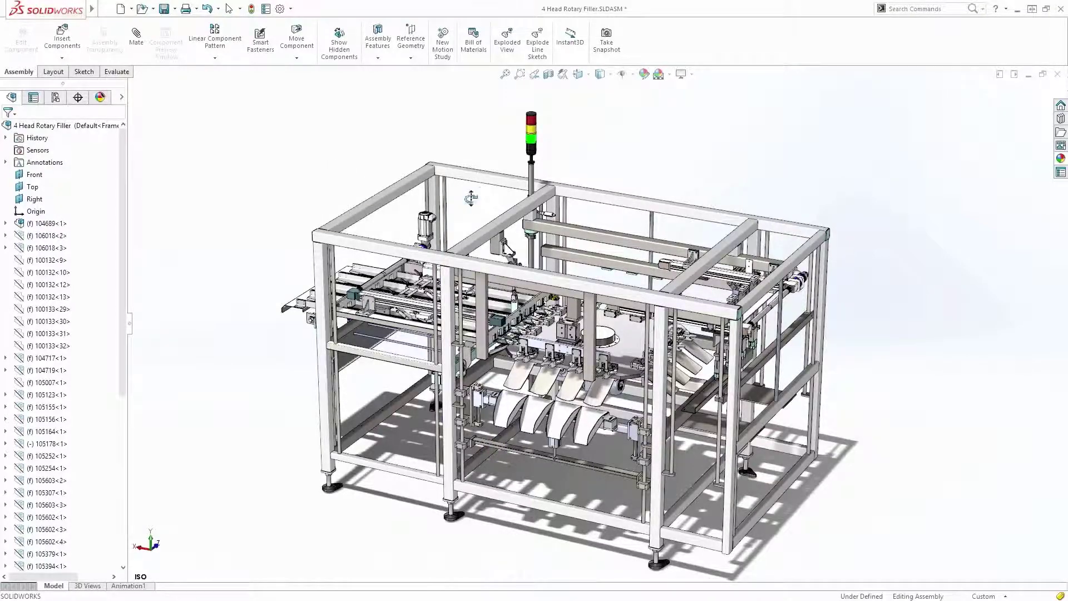
- Orbit the rotary filler to a top view and zoom in on the central lifter
middle_drag(472, 201, 449, 261)
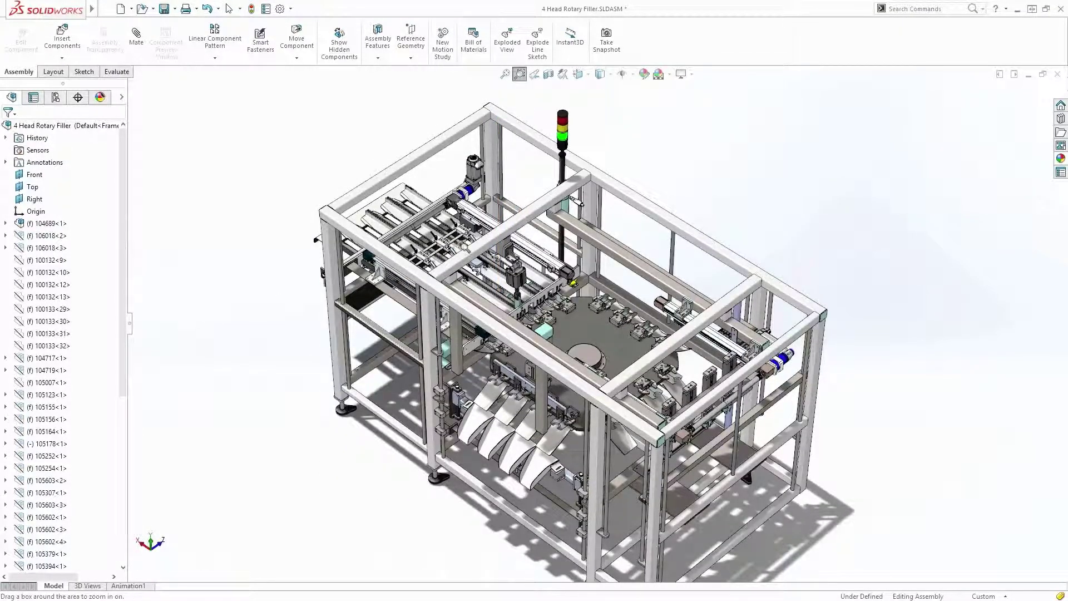
drag(466, 247, 561, 306)
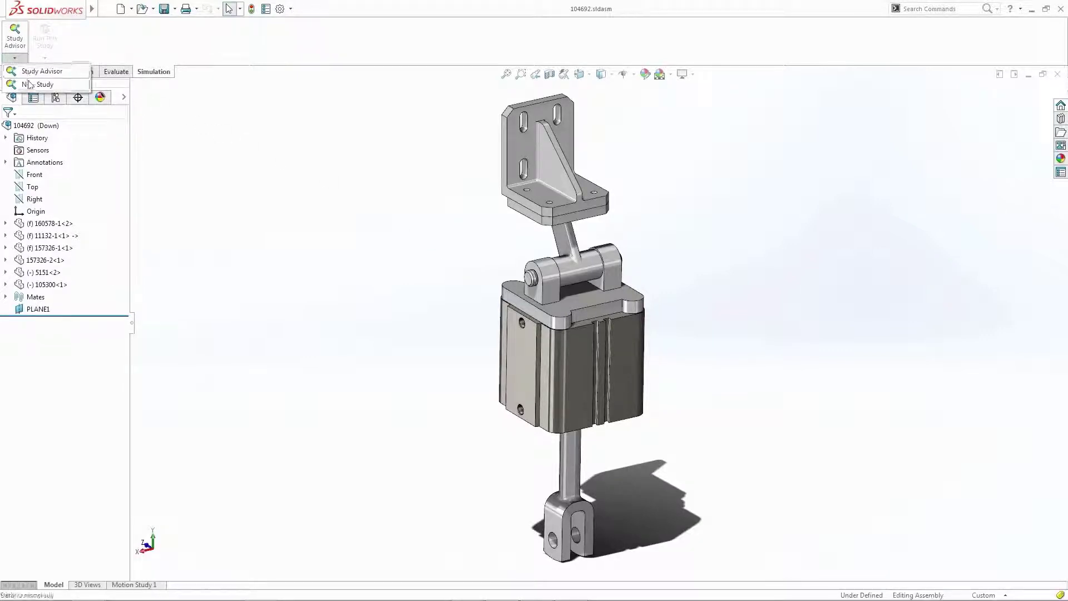
- Create a new Static simulation study named Lifter
click(29, 84)
text(Lifte)
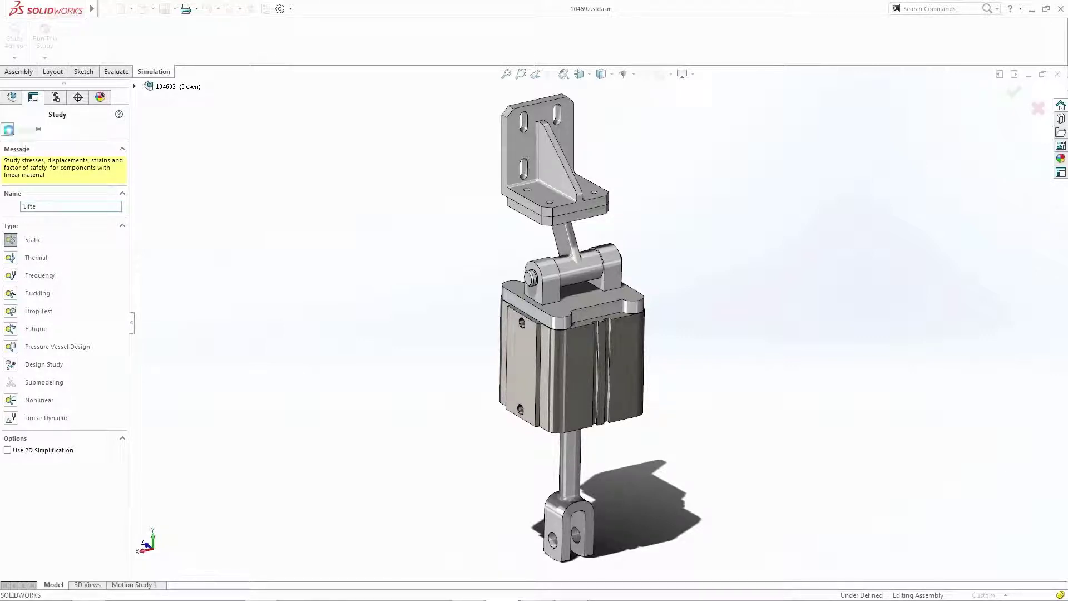
text(r)
click(8, 129)
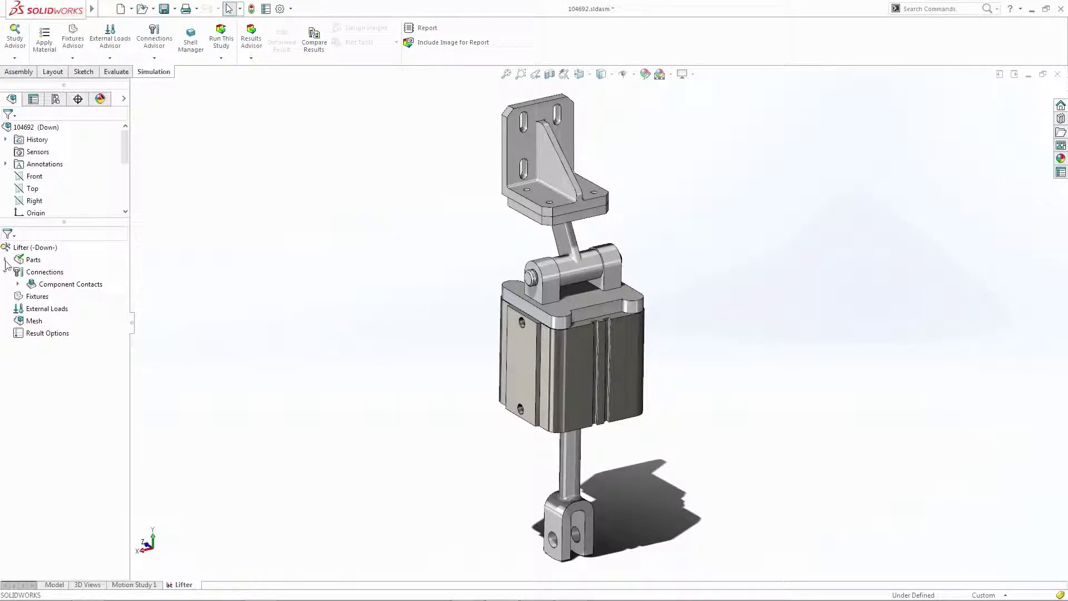
click(5, 259)
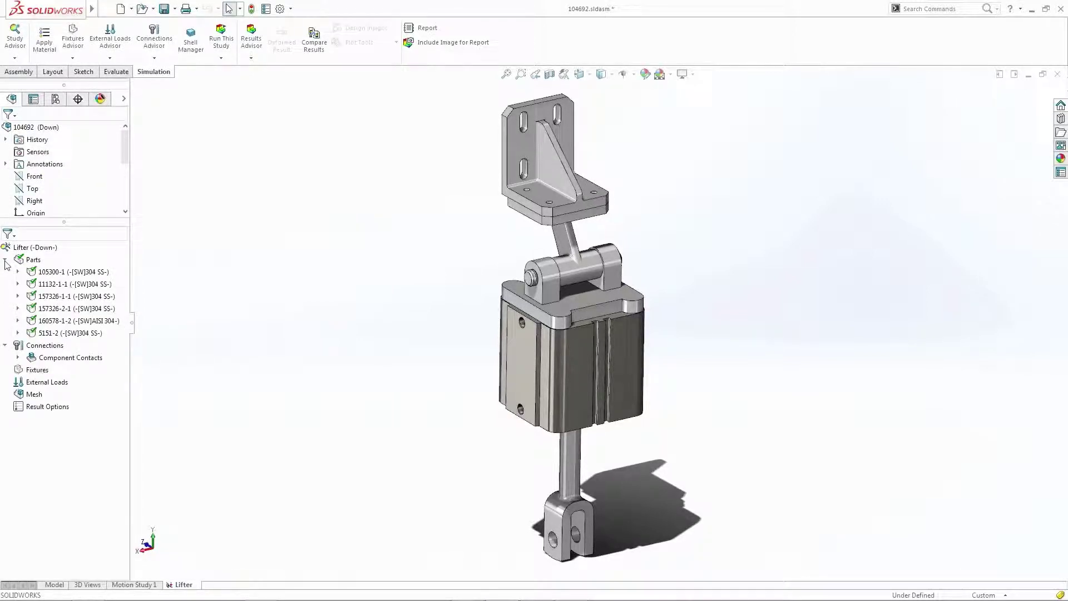
click(6, 260)
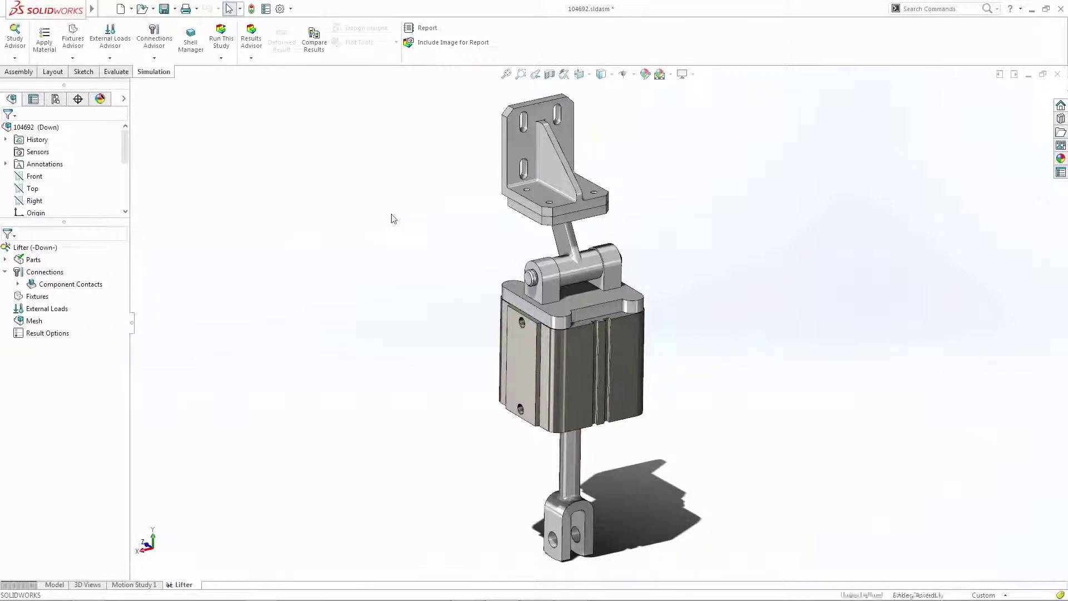
- Select the top bracket's mounting face for a Fixed Geometry fixture
middle_drag(393, 217, 560, 231)
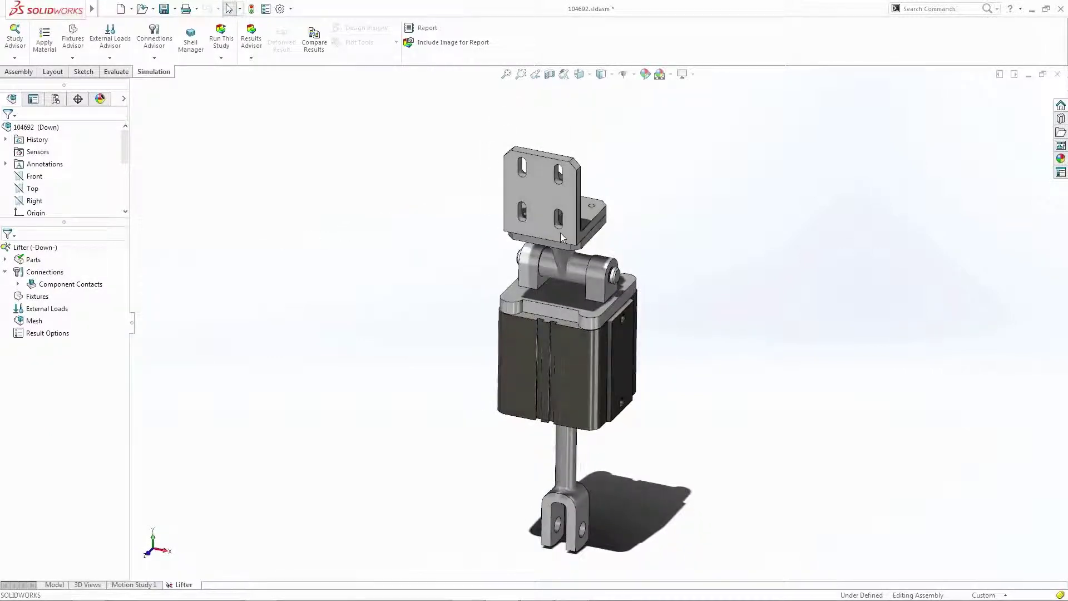
click(544, 200)
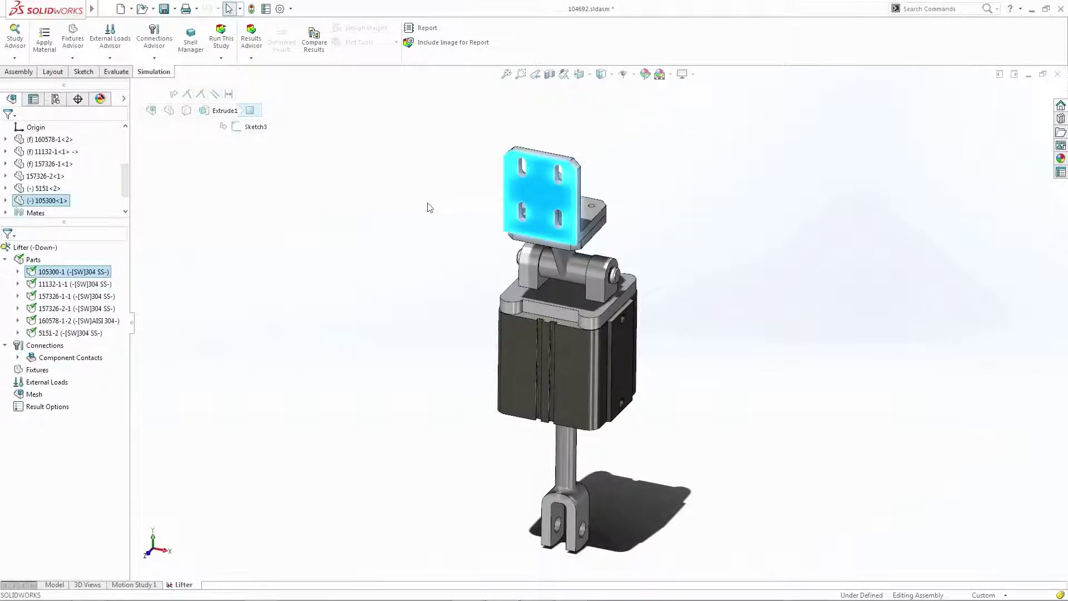
right_drag(439, 208, 465, 208)
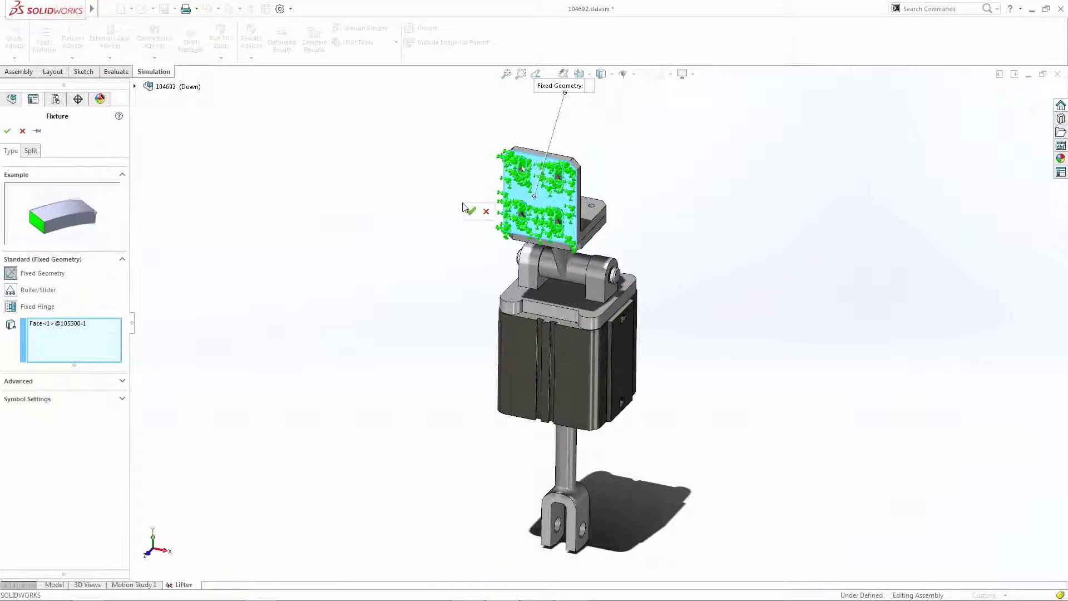
- Confirm the bracket fixture and apply a reversed 600 lbf normal force on the clevis holes
right_click(468, 213)
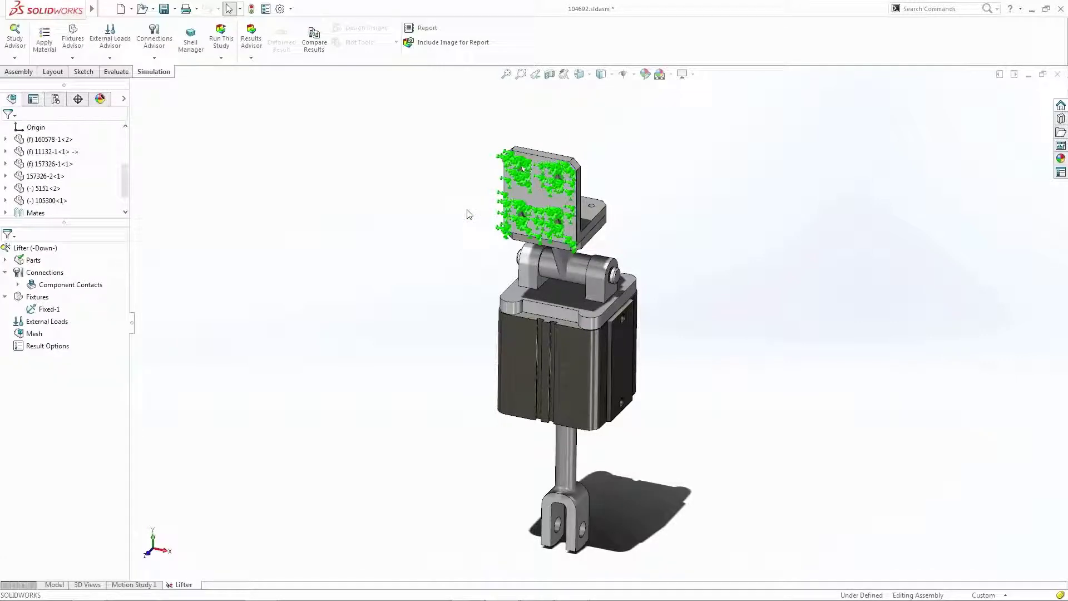
right_drag(468, 213, 483, 228)
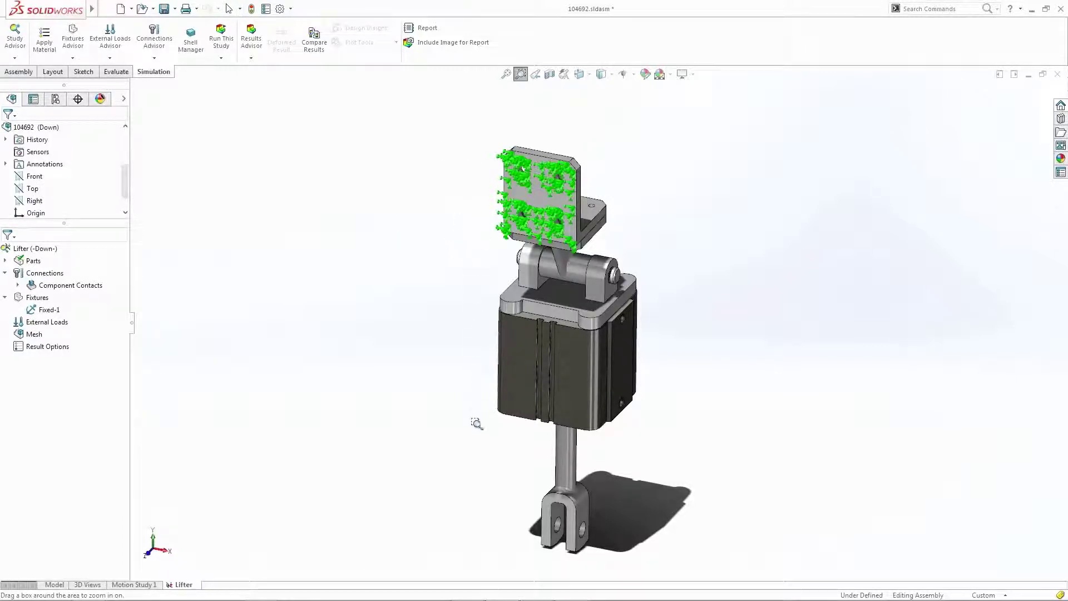
drag(487, 449, 686, 575)
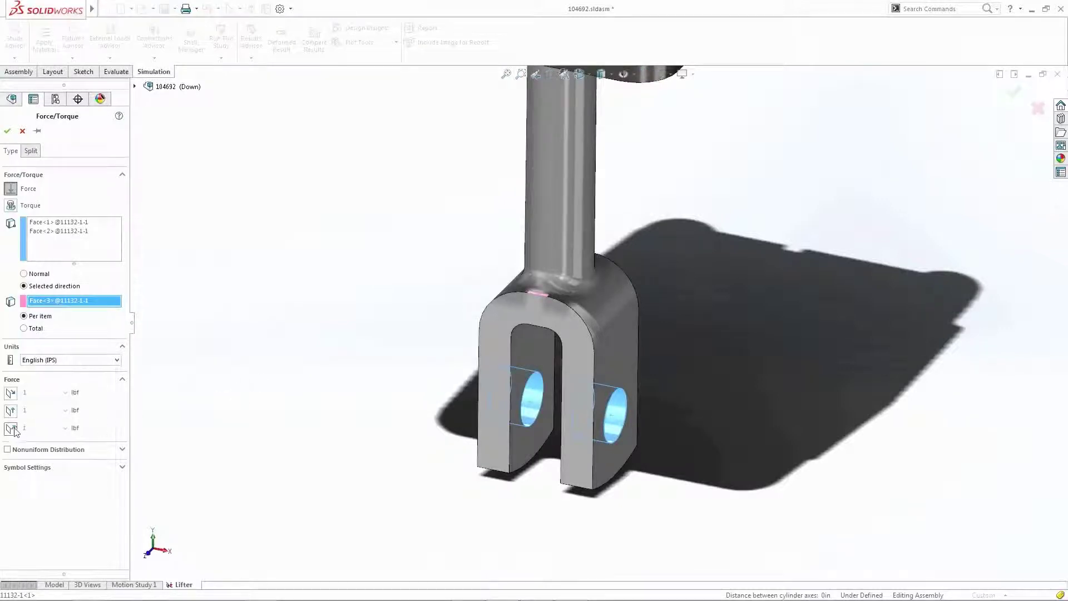
click(11, 428)
text(600)
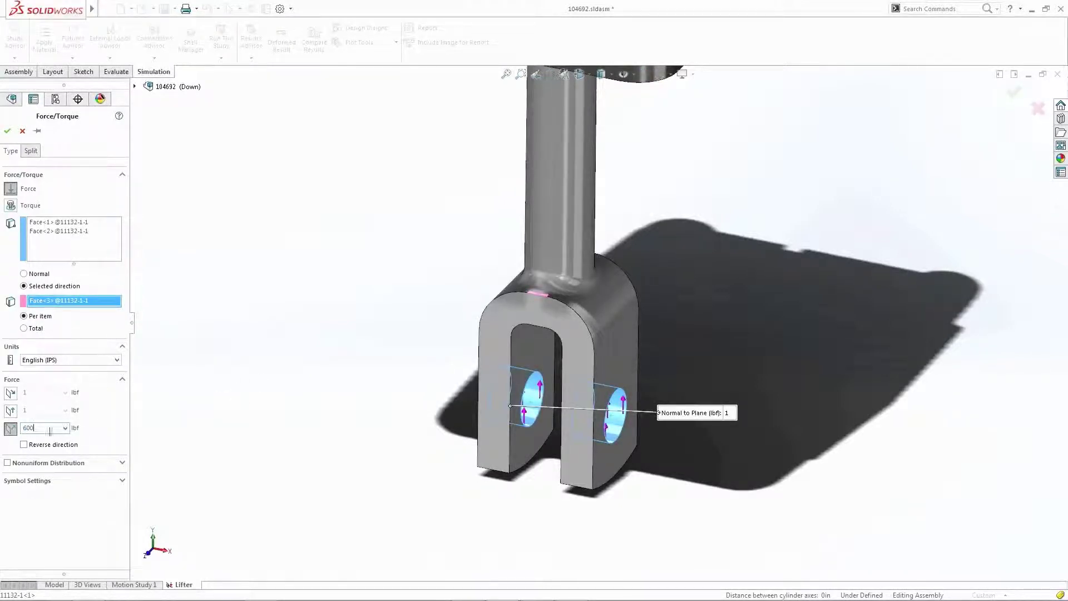
click(23, 446)
right_click(287, 414)
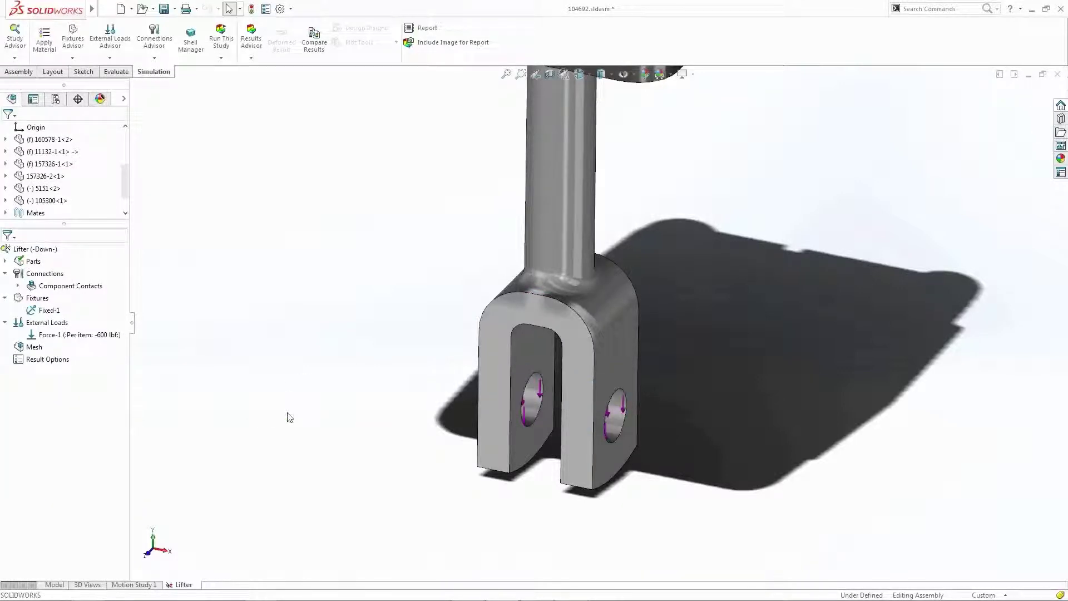
- Add a 0.25 in bolt connector at the upper bracket's hinge hole
key(f)
right_drag(423, 250, 458, 302)
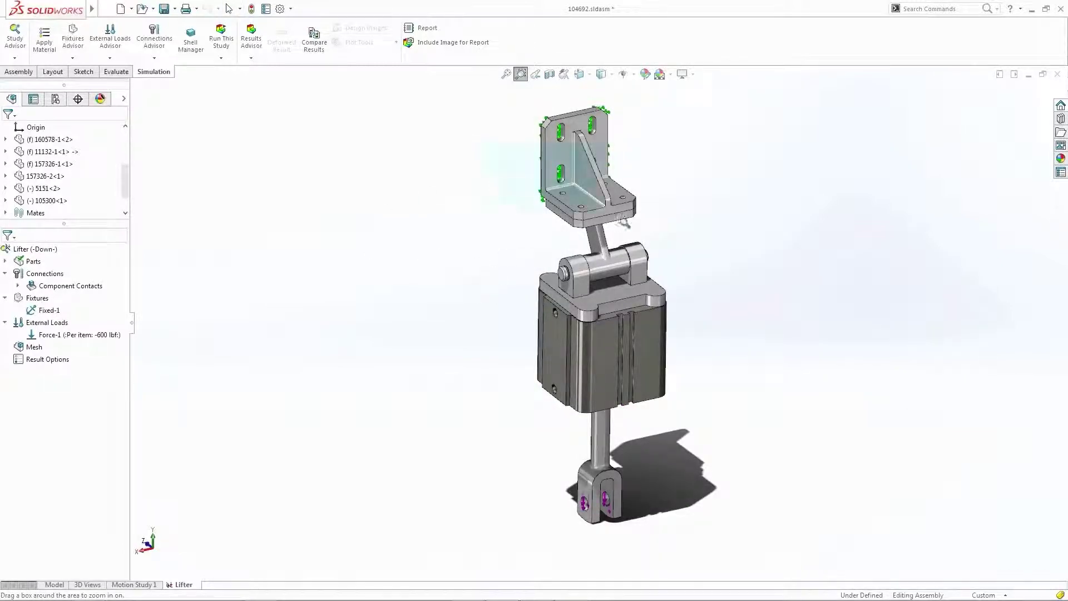
drag(484, 142, 693, 261)
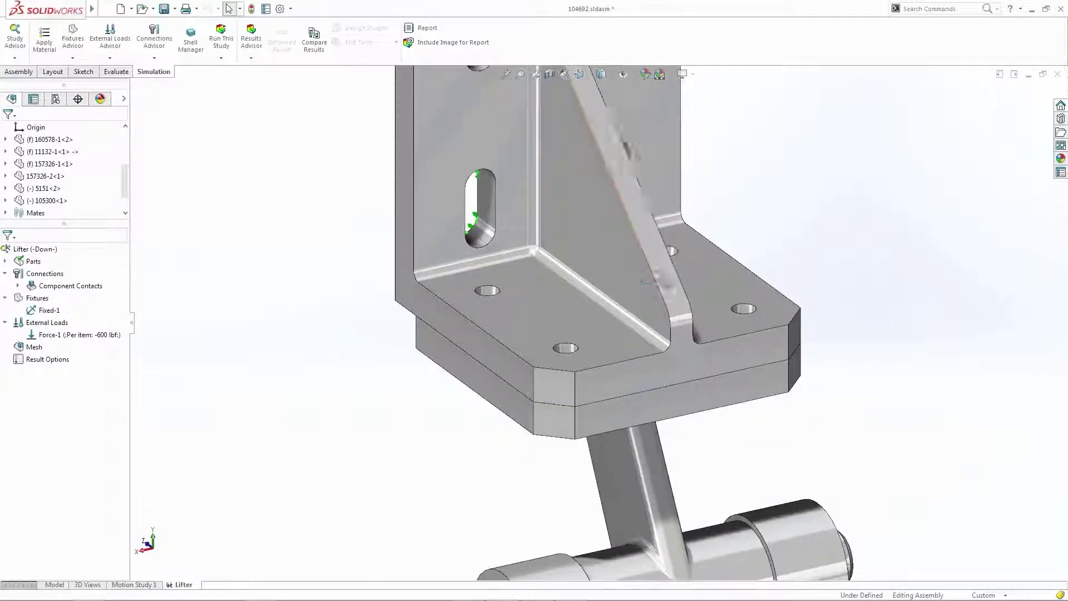
right_drag(342, 270, 285, 270)
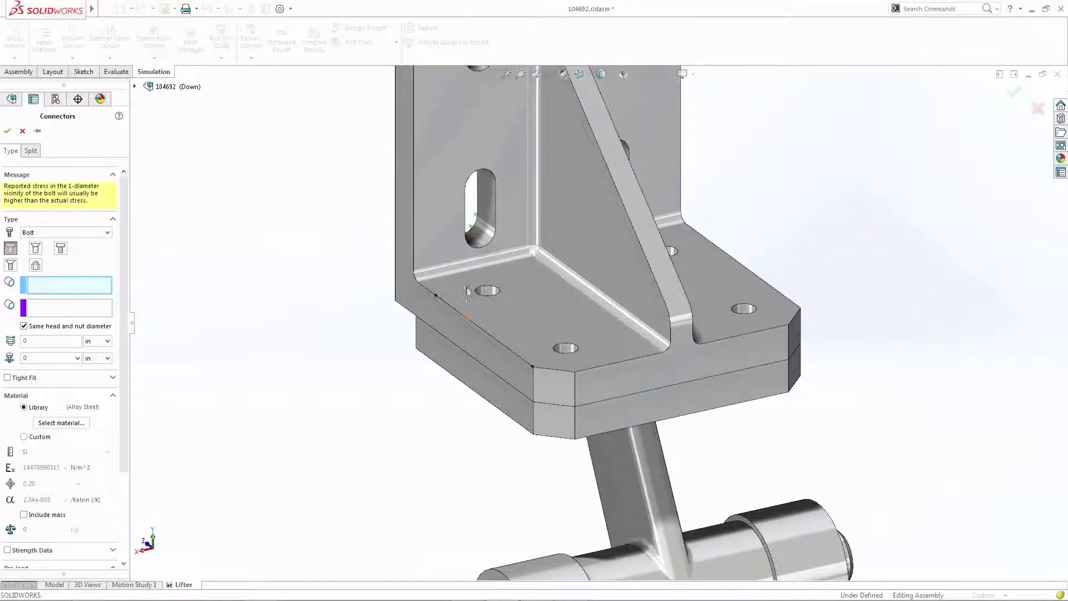
click(483, 284)
drag(121, 282, 115, 383)
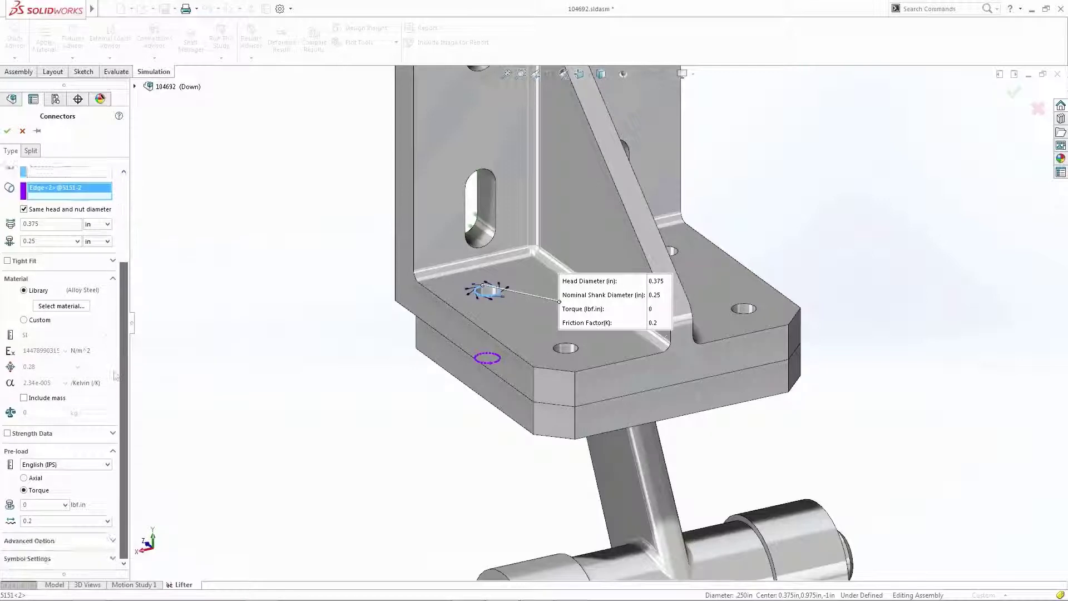
right_click(274, 338)
key(f)
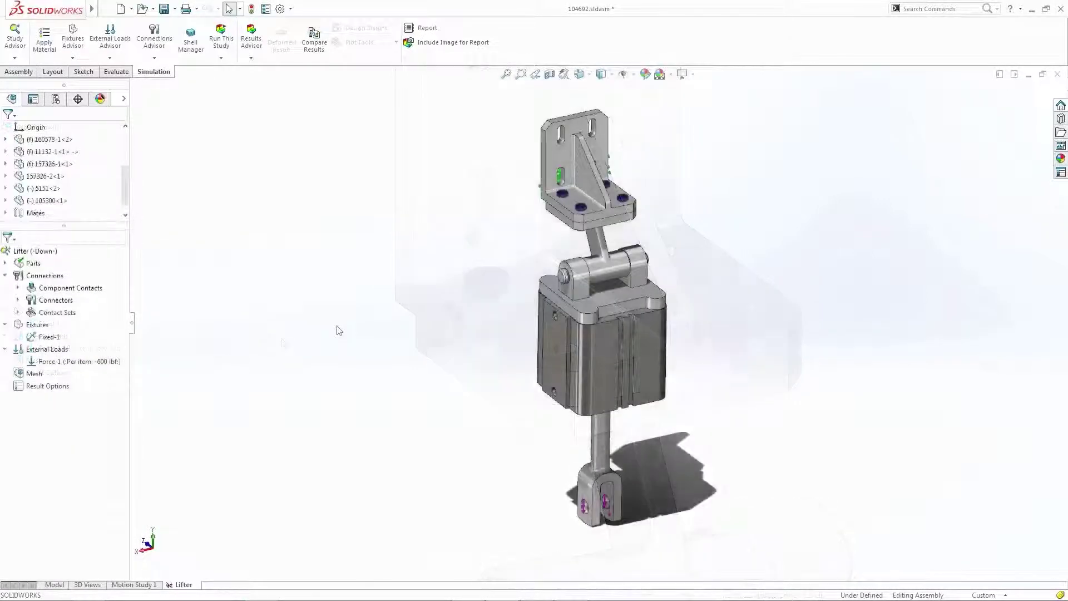
right_drag(337, 329, 294, 290)
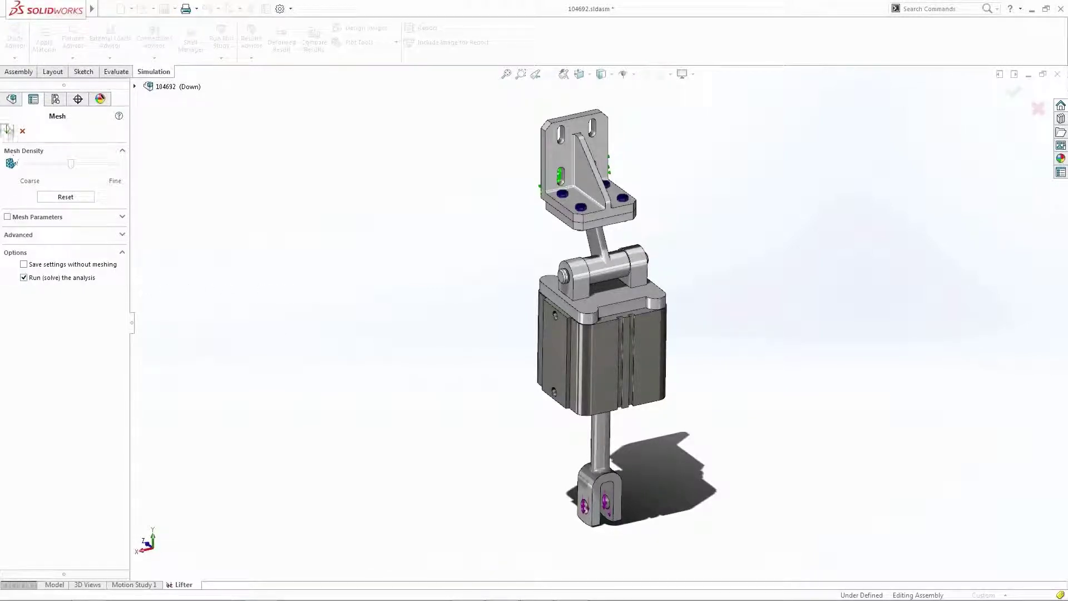
- Mesh and solve the Lifter study, then add a factor of safety plot
click(7, 129)
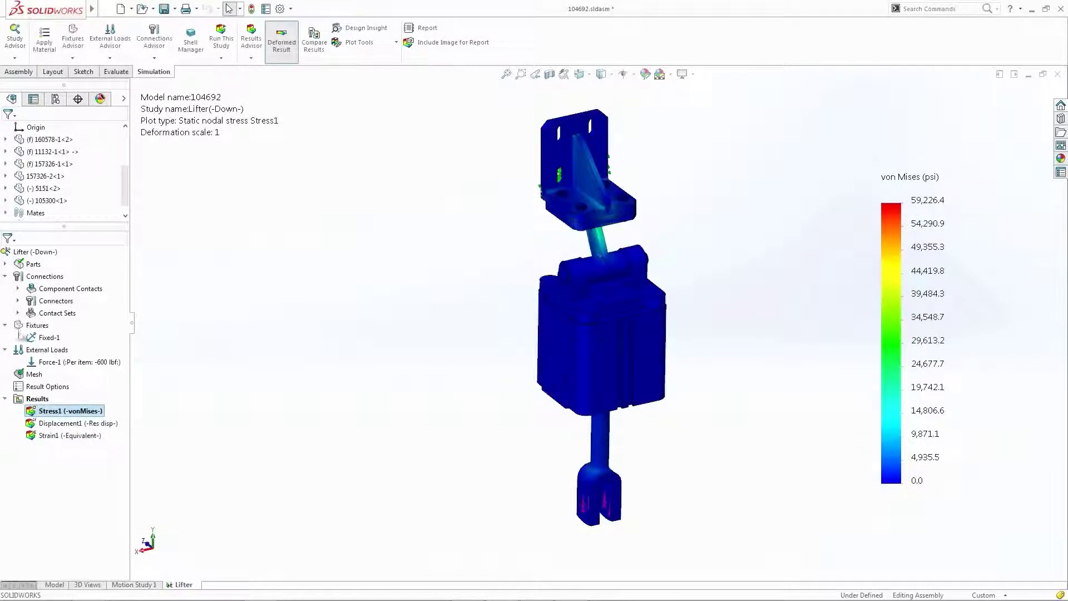
right_click(38, 400)
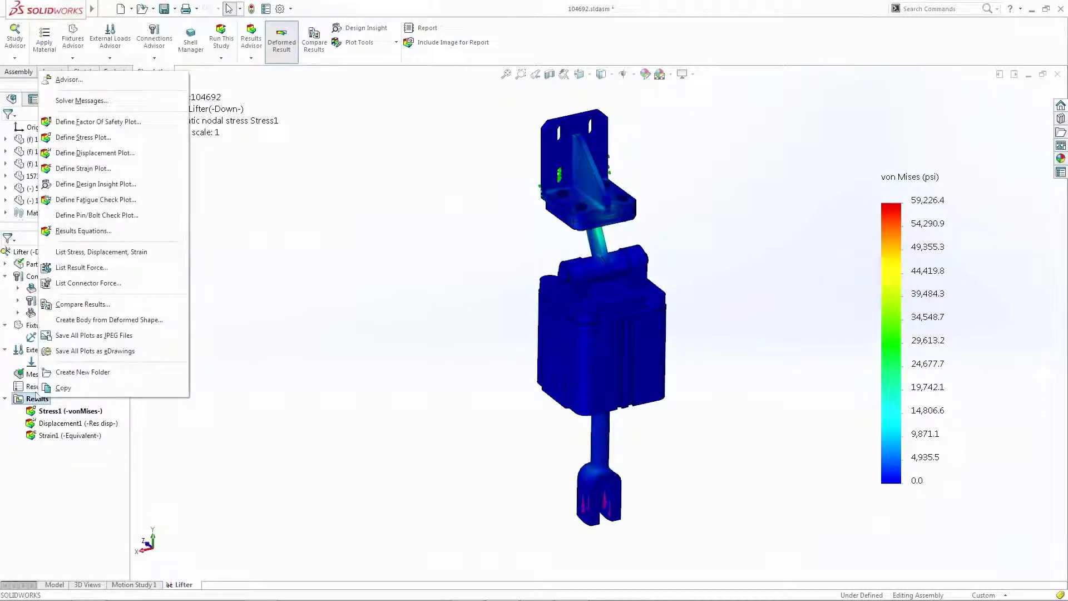
click(72, 121)
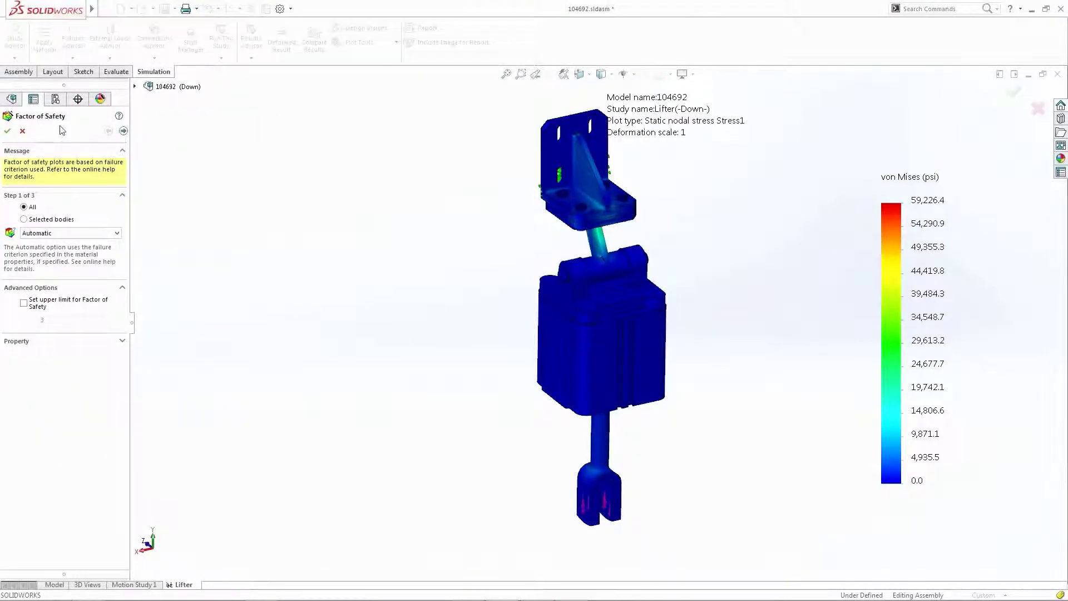
click(7, 130)
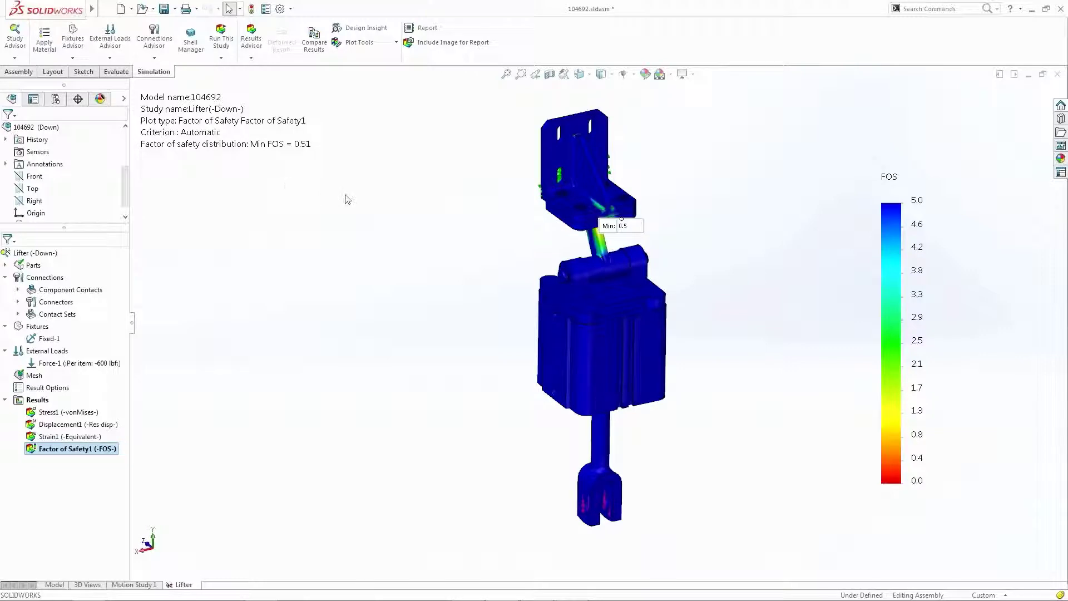
- Zoom in on the link showing minimum FOS 0.51 and move its label aside
right_drag(347, 199, 397, 239)
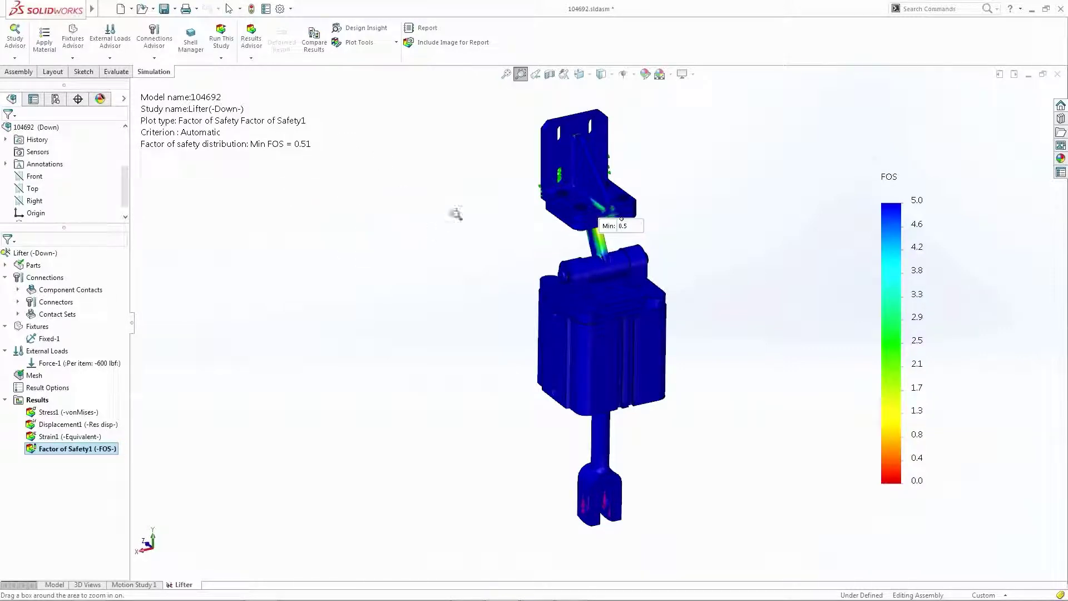
drag(467, 161, 725, 341)
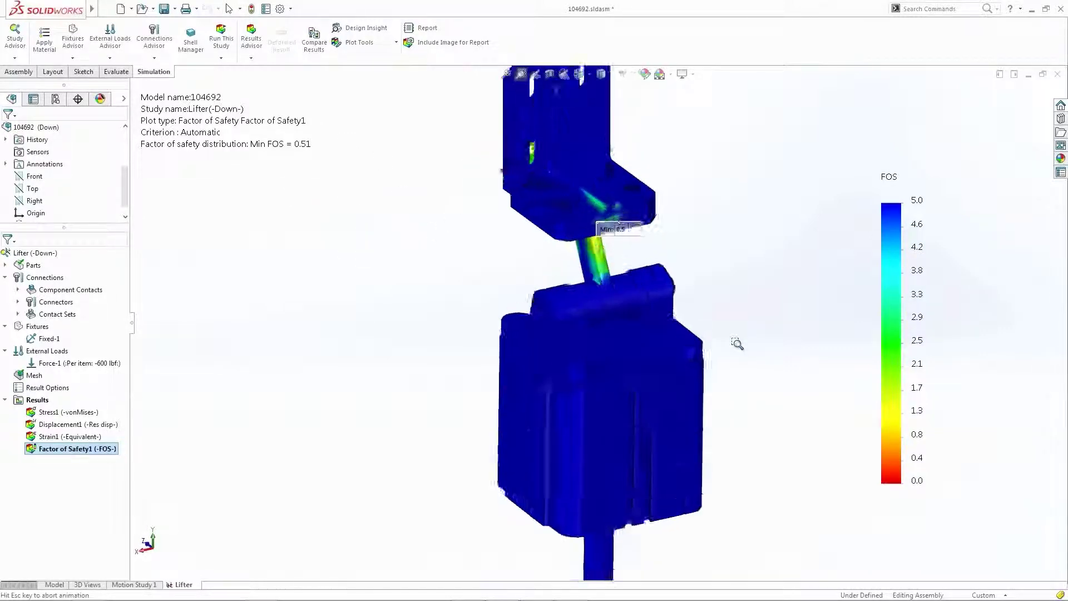
mouse_move(724, 341)
middle_down()
mouse_move(706, 281)
mouse_move(665, 255)
mouse_move(689, 265)
middle_up()
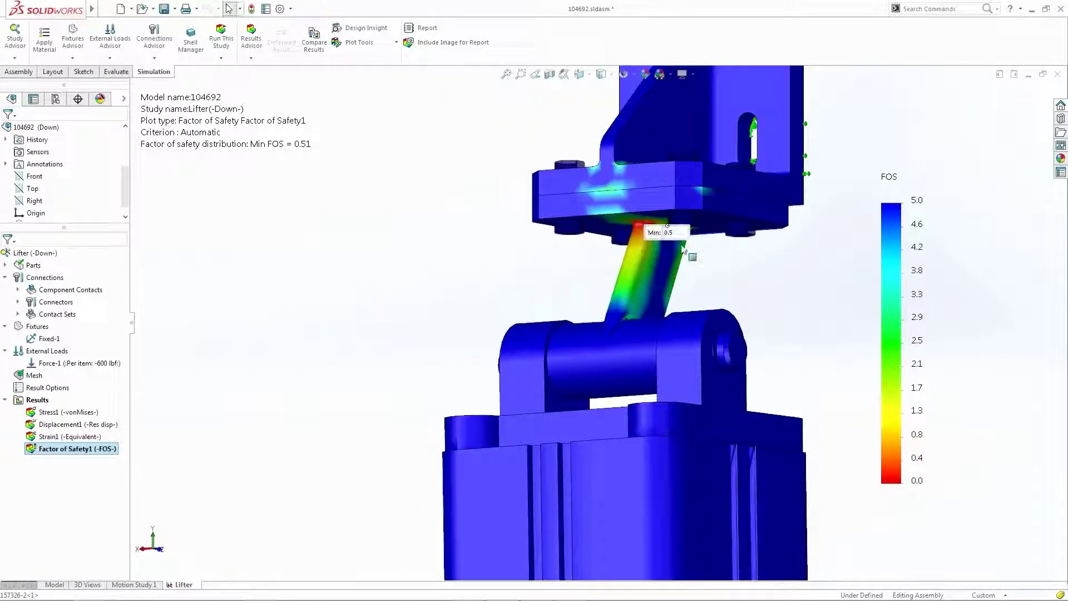
drag(688, 250, 756, 278)
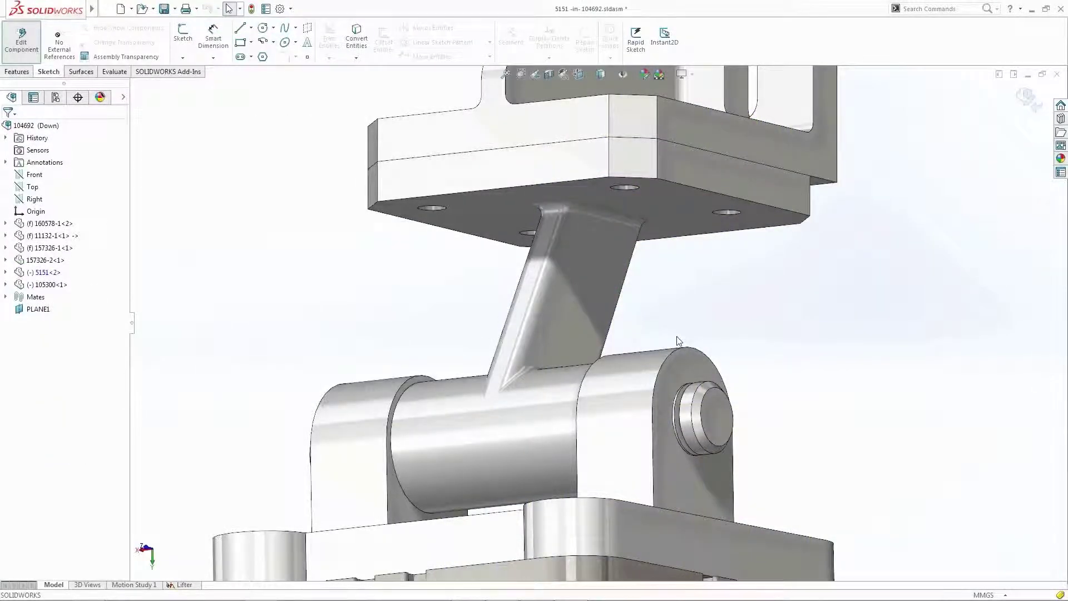
- Widen part 5151's link by offsetting its slanted face, then select the top fillet face
click(554, 340)
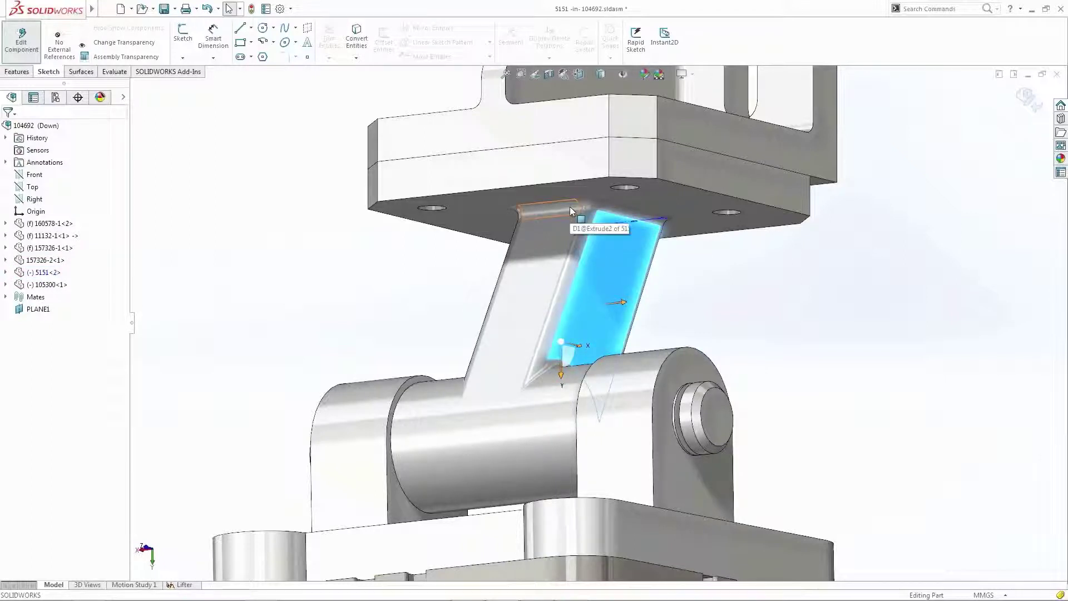
mouse_move(626, 222)
mouse_down()
mouse_move(569, 206)
mouse_move(559, 221)
mouse_up()
click(570, 207)
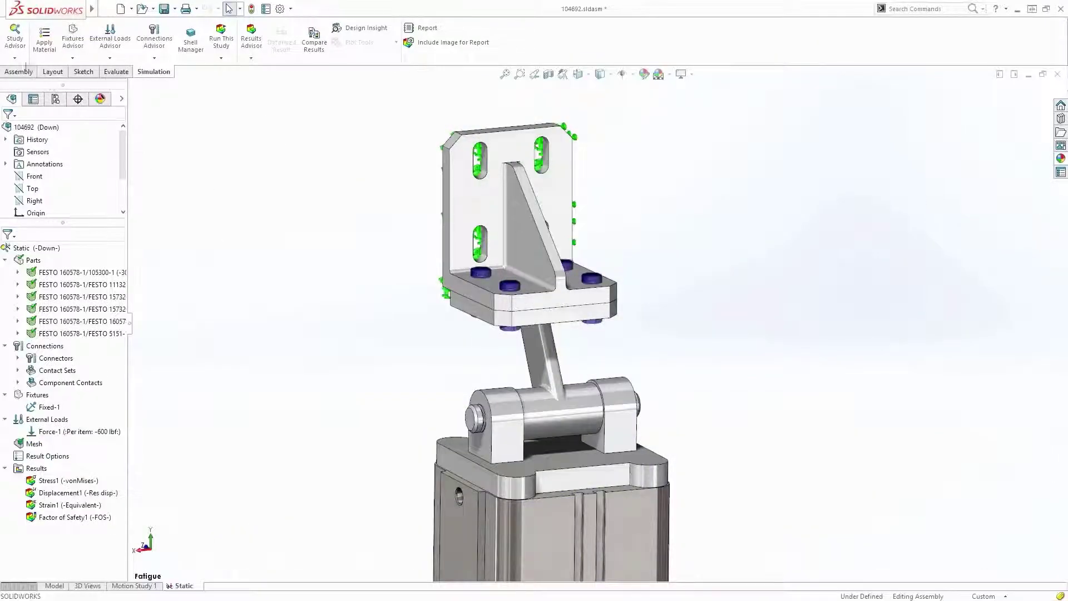
- Create a Fatigue study and zoom in on the red life hotspot at the link
click(14, 57)
click(15, 81)
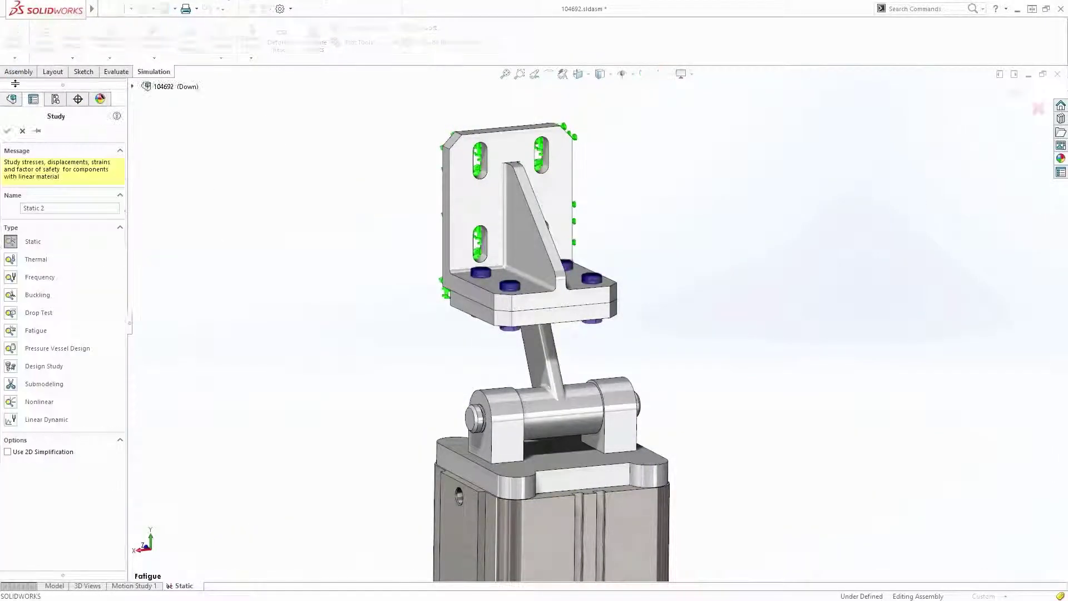
click(11, 332)
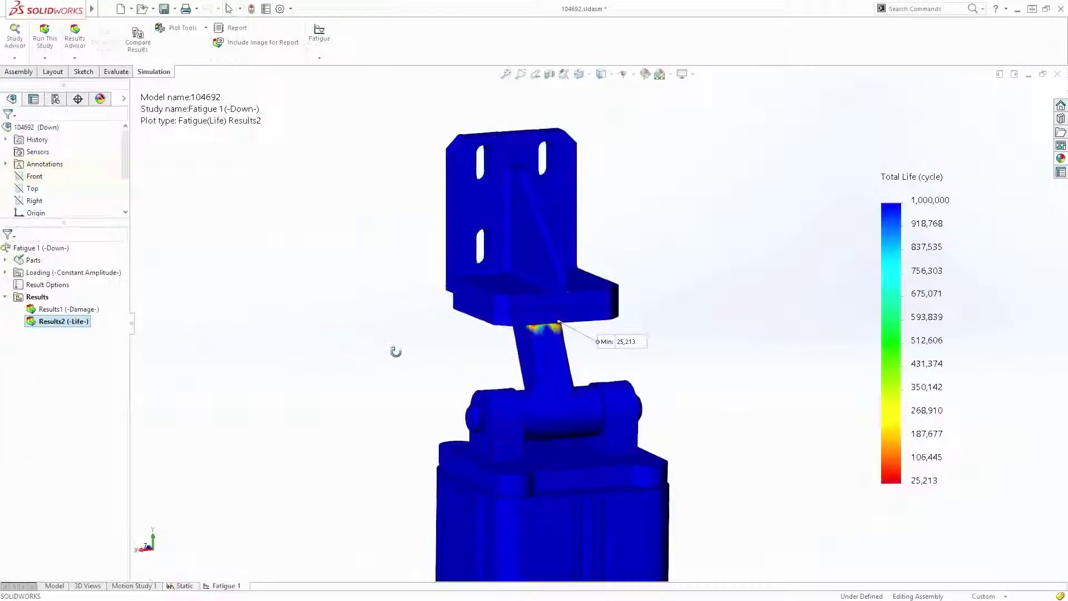
middle_drag(395, 351, 391, 304)
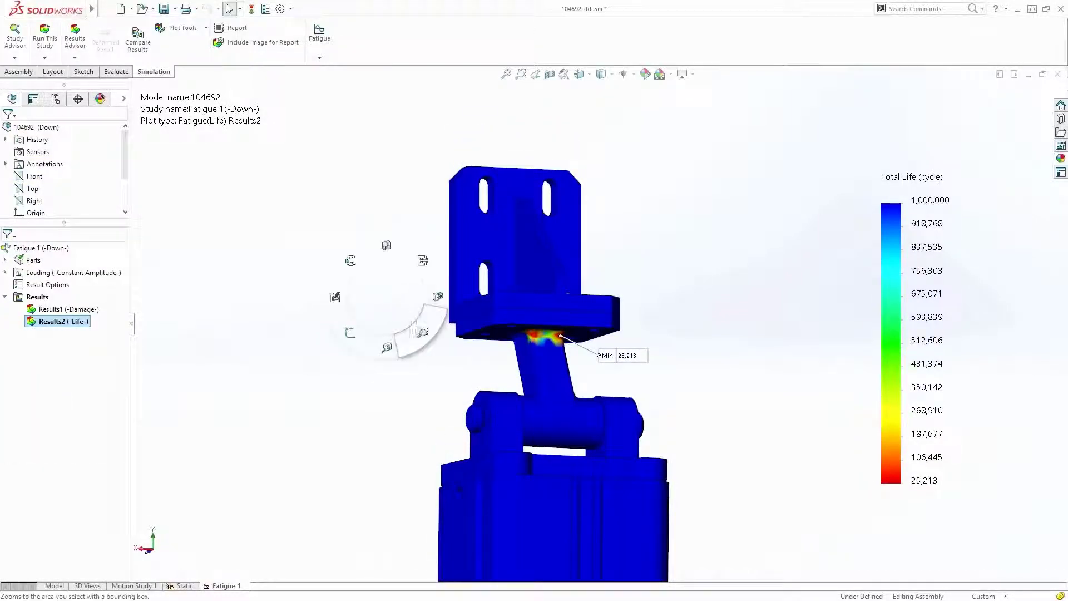
right_drag(394, 307, 418, 327)
drag(431, 282, 694, 405)
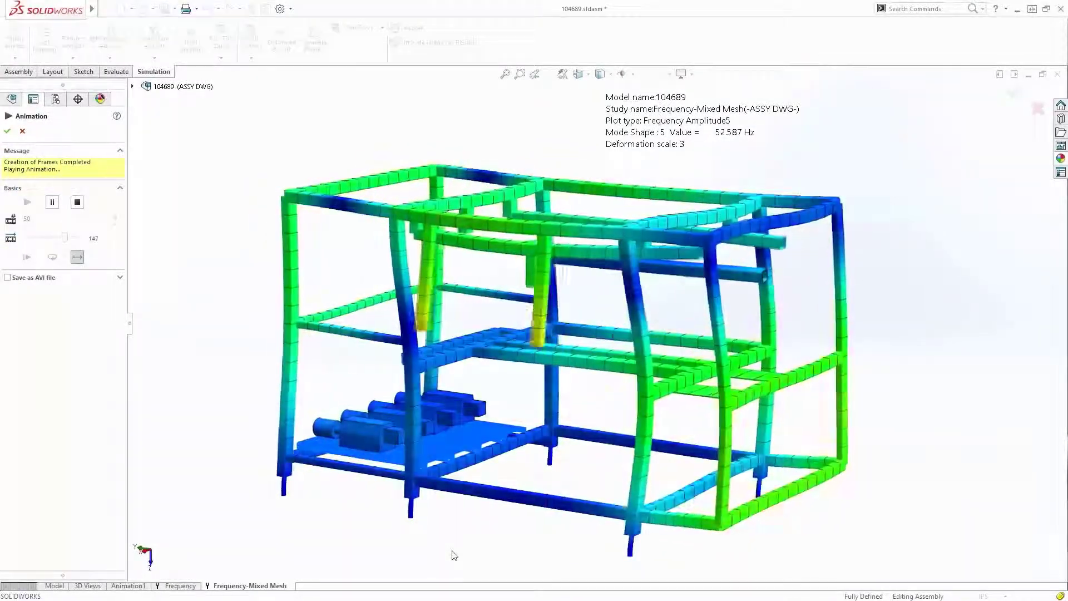
- Orbit the filler frame while mode shape 5 at 52.587 Hz animates
middle_drag(467, 551, 525, 552)
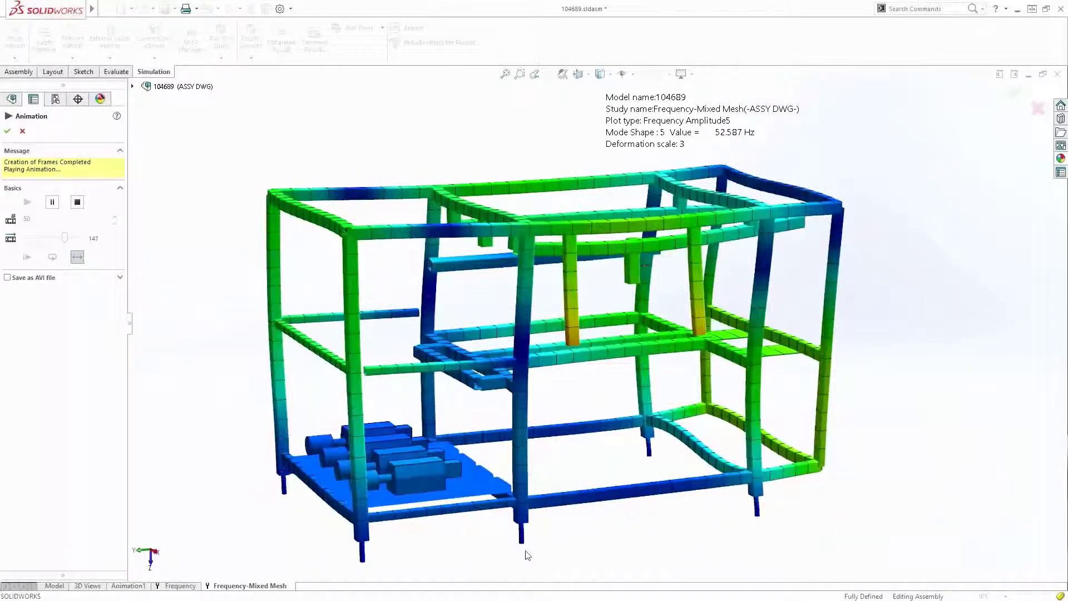